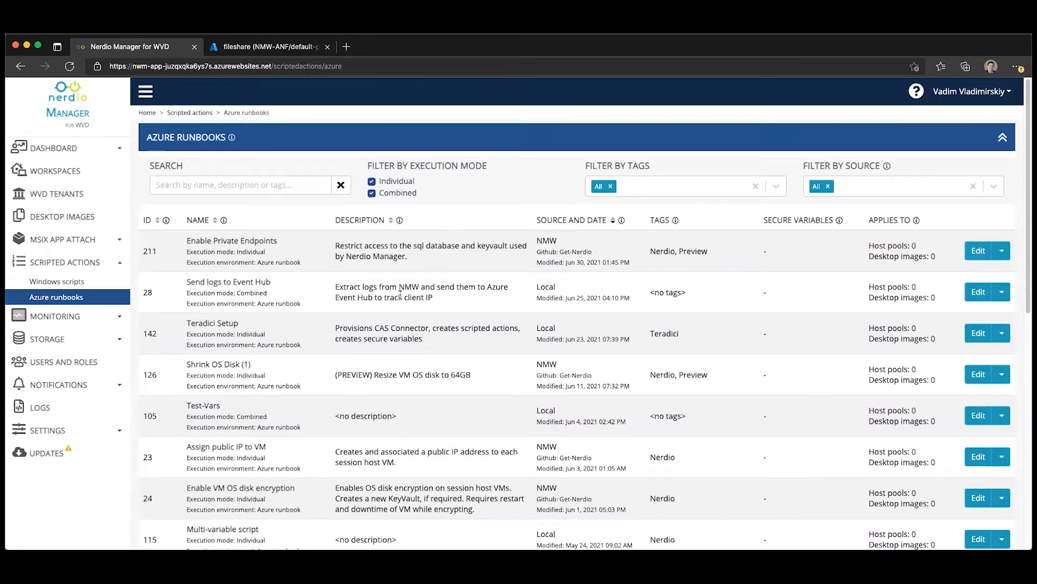
# - Open the Enable Private Endpoints runbook for editing, enlarge its script box and read through the script's notes
pyautogui.click(979, 254)
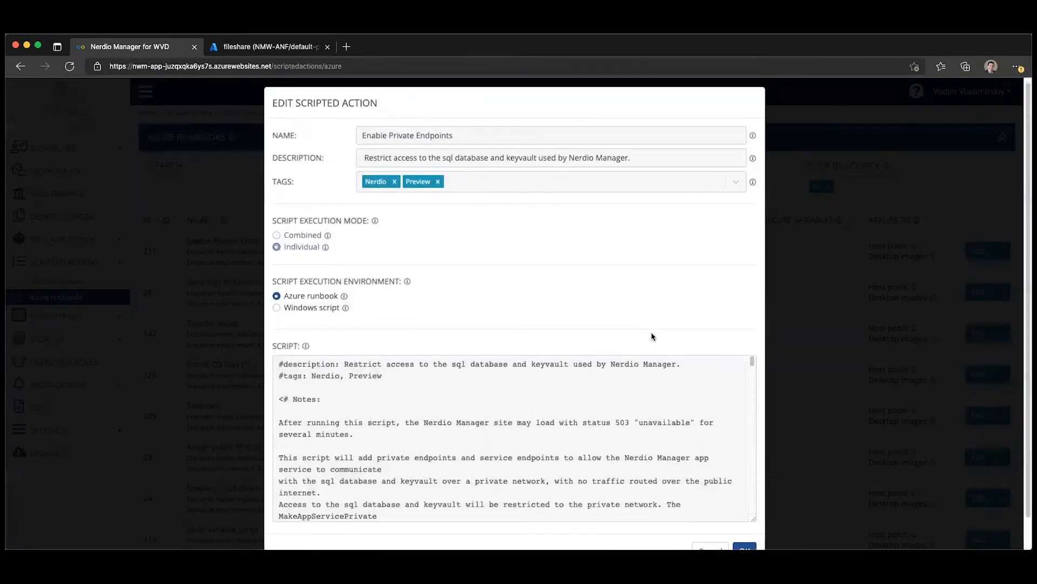
pyautogui.scroll(-1, 648, 413)
pyautogui.scroll(-1, 837, 400)
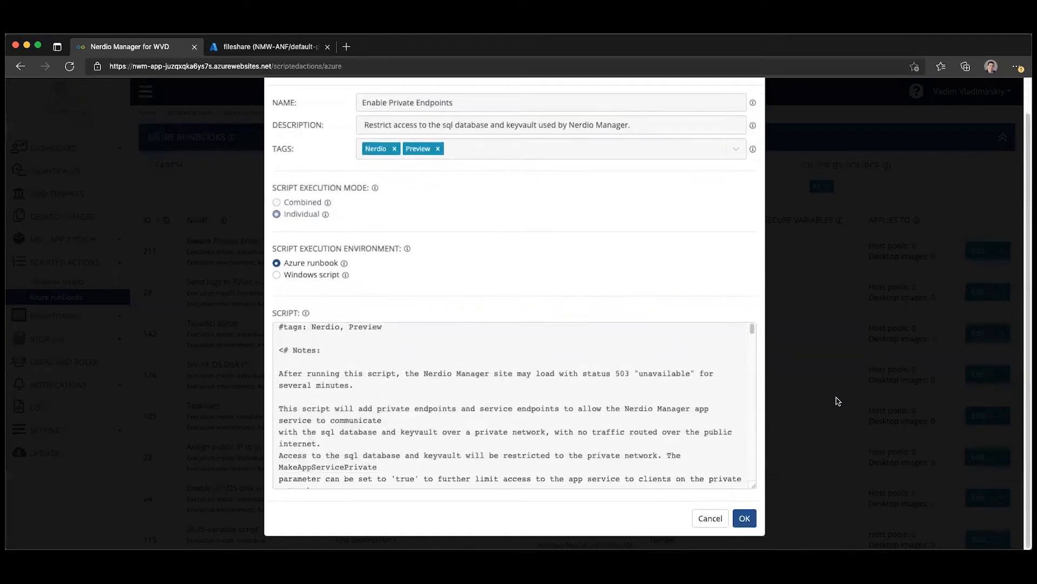
pyautogui.moveTo(754, 487); pyautogui.dragTo(756, 551)
pyautogui.scroll(-3, 716, 499)
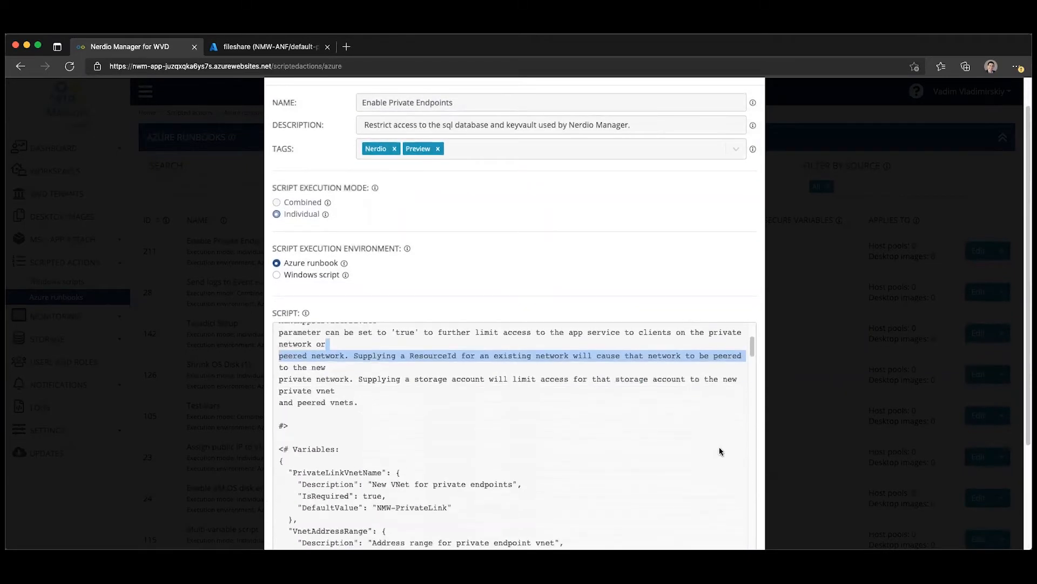
pyautogui.scroll(3, 595, 440)
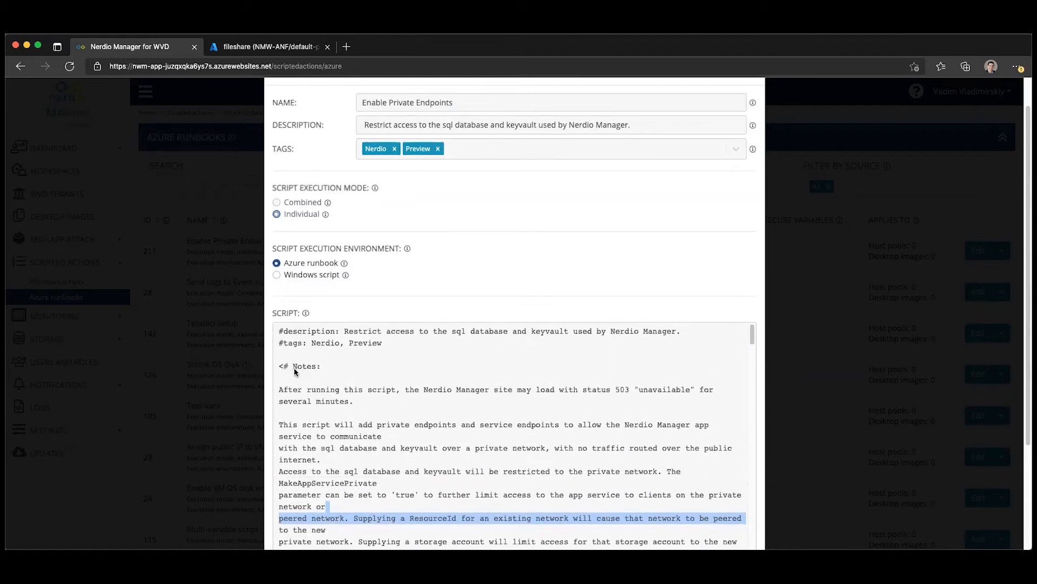
pyautogui.scroll(-5, 378, 390)
pyautogui.scroll(-2, 378, 390)
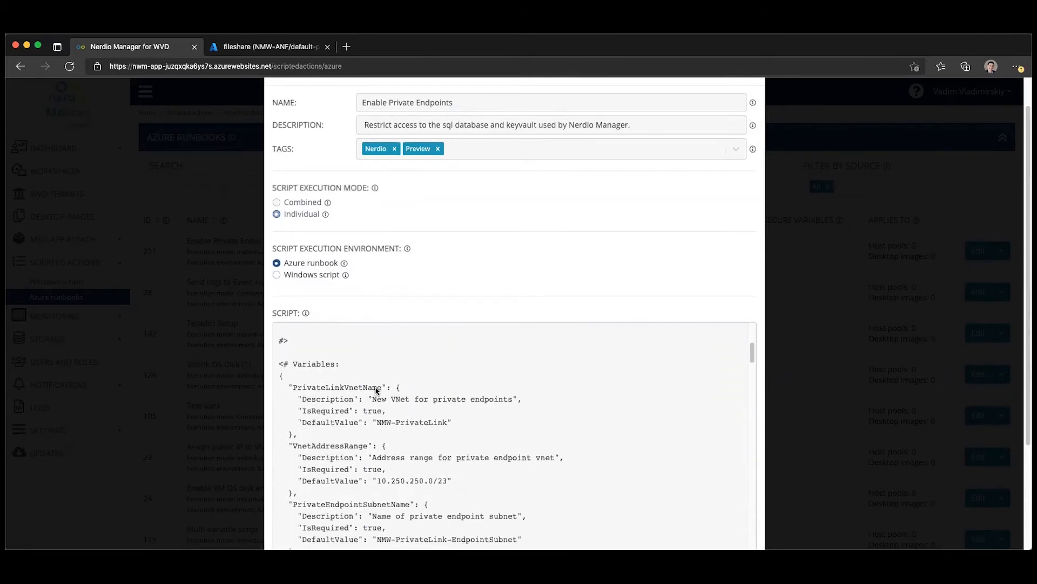
# - Examine how the script's Variables block defines each parameter's name, description, IsRequired flag and default value, and close the runbook without changes
pyautogui.moveTo(280, 366); pyautogui.dragTo(376, 401)
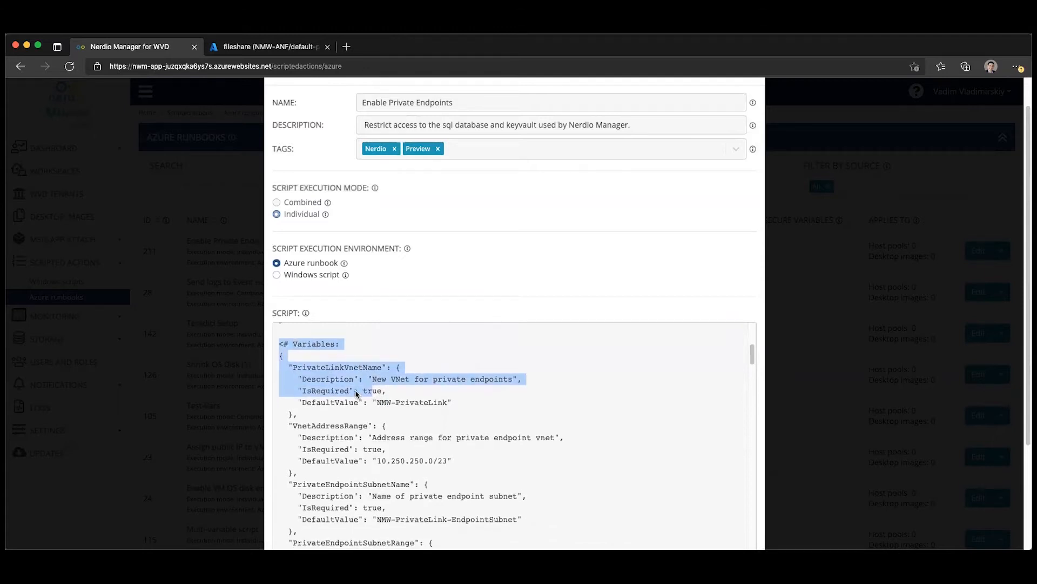
pyautogui.click(291, 365)
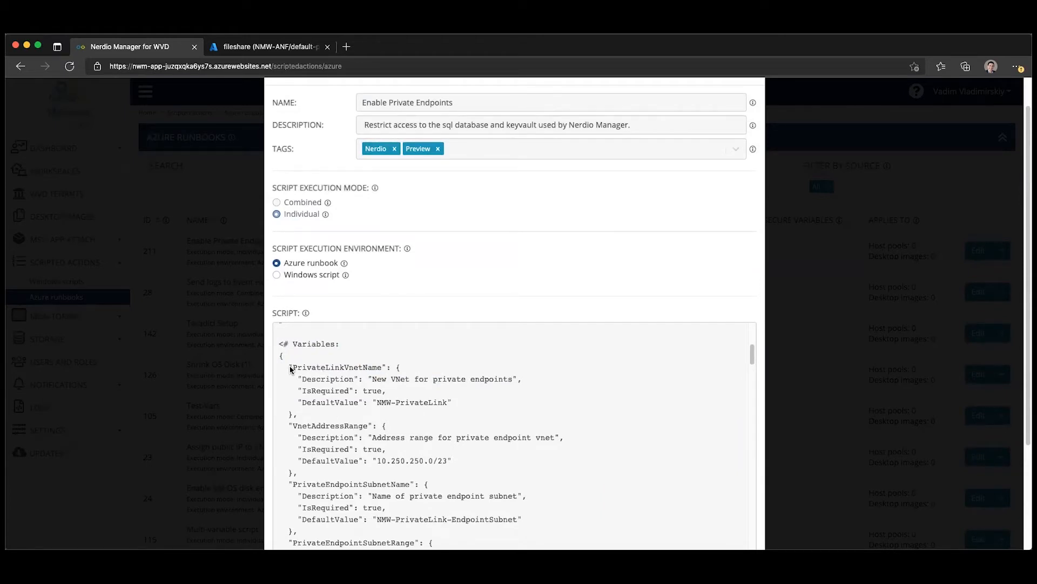
pyautogui.scroll(-3, 295, 373)
pyautogui.scroll(1, 310, 375)
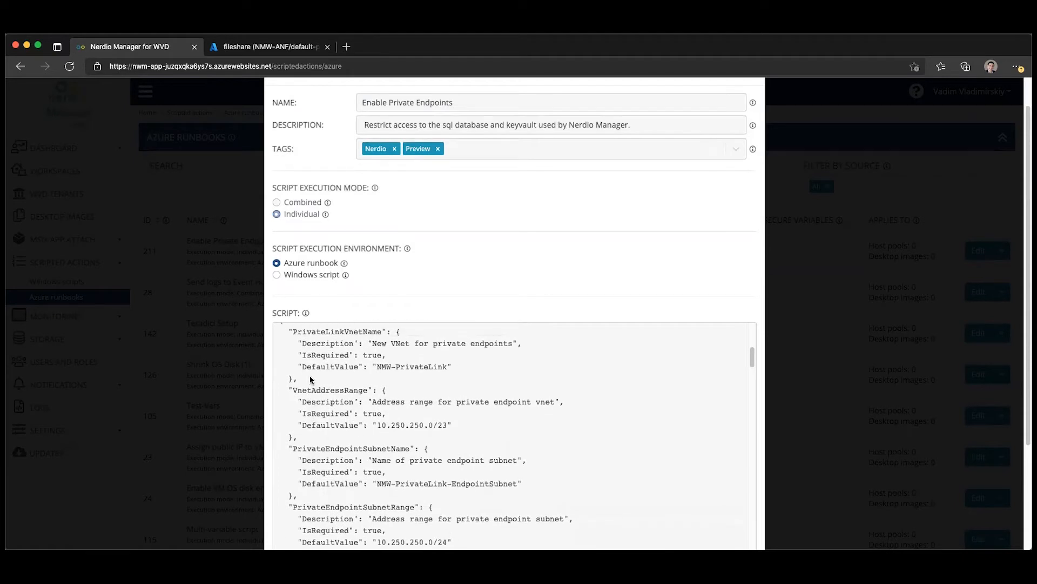
pyautogui.moveTo(293, 332); pyautogui.dragTo(387, 333)
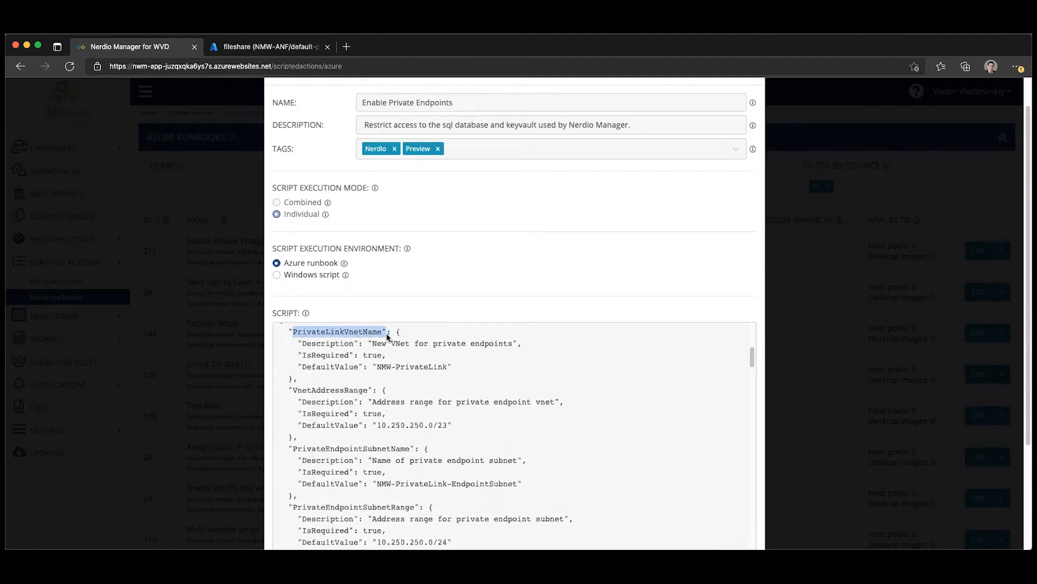
pyautogui.moveTo(302, 344); pyautogui.dragTo(364, 345)
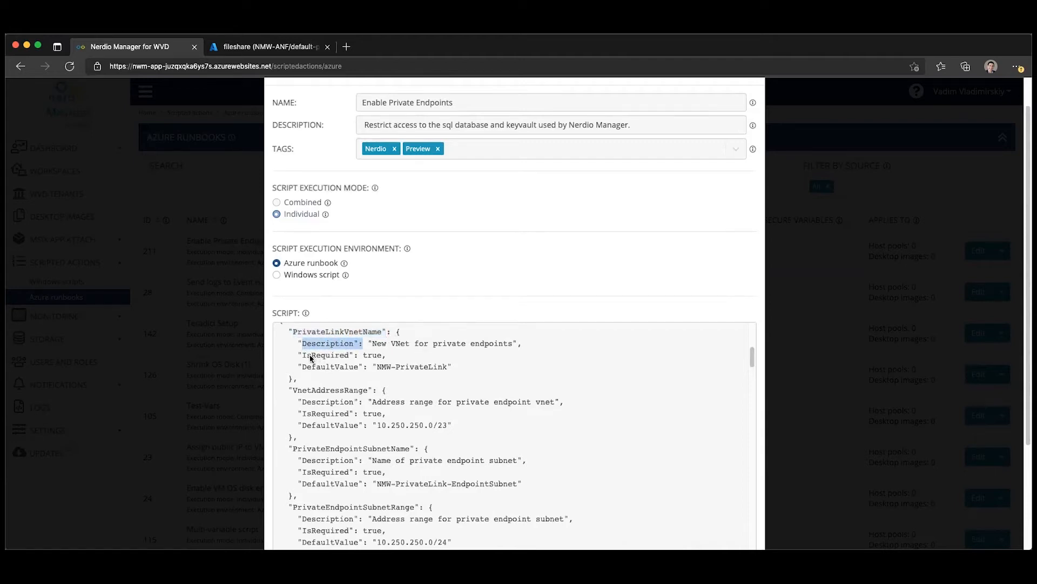
pyautogui.moveTo(301, 357); pyautogui.dragTo(346, 358)
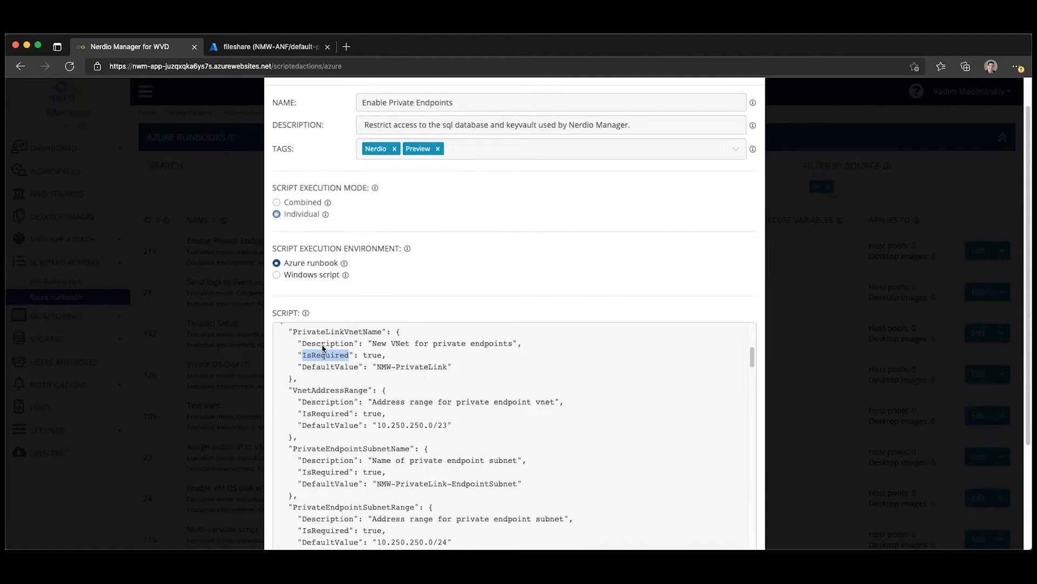
pyautogui.click(306, 373)
pyautogui.moveTo(303, 371); pyautogui.dragTo(359, 371)
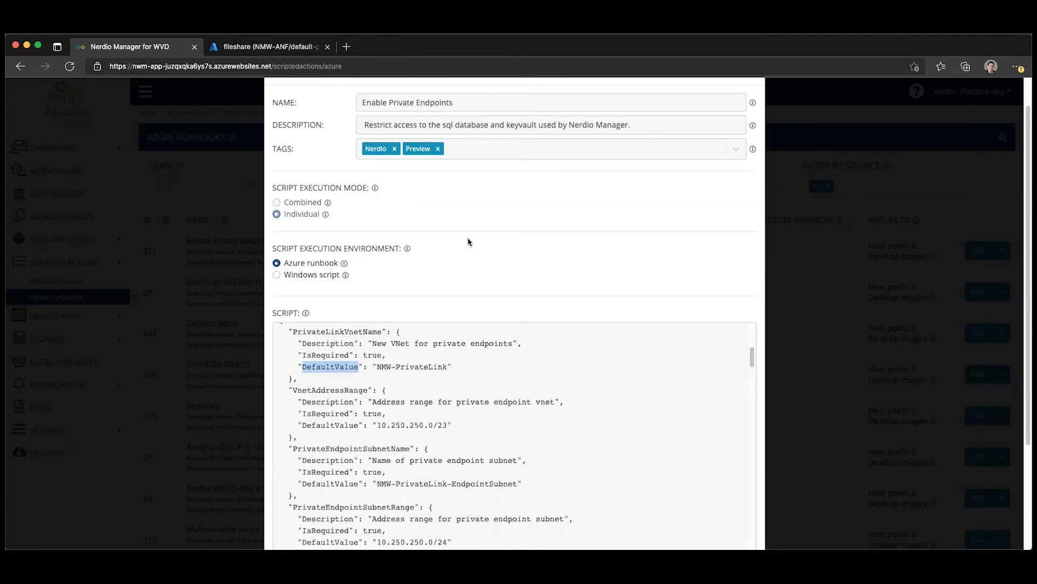
pyautogui.moveTo(751, 352); pyautogui.dragTo(755, 368)
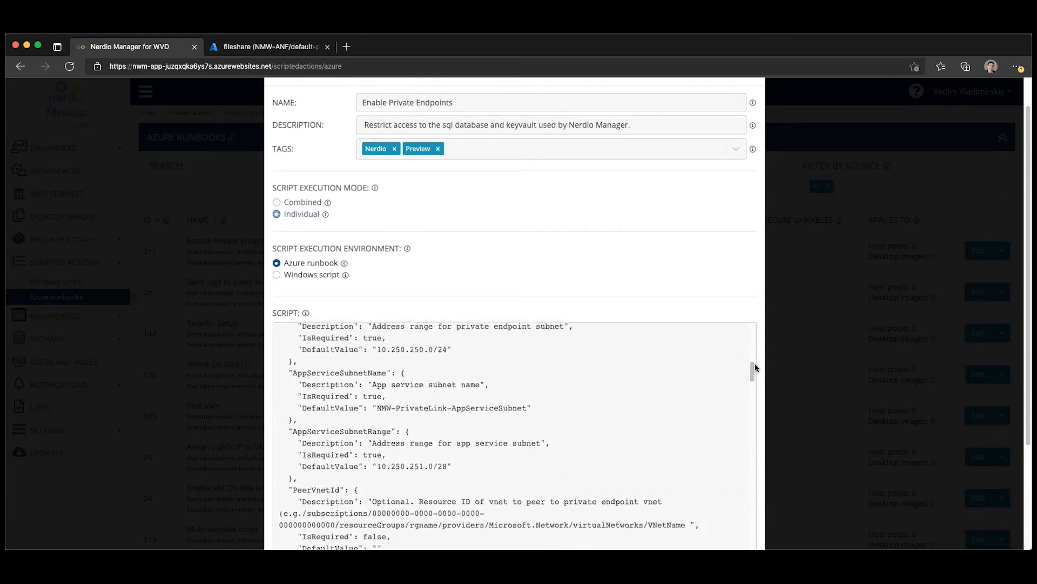
pyautogui.click(197, 341)
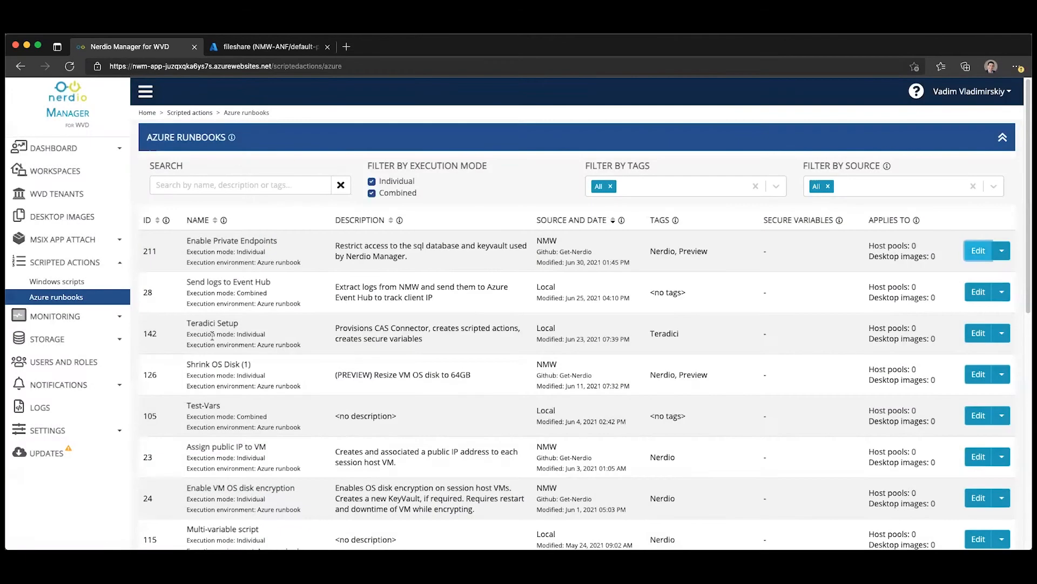
# - Start an immediate run of the Enable Private Endpoints runbook and choose MfS Sponsored Subscription as its Azure subscription
pyautogui.click(1001, 251)
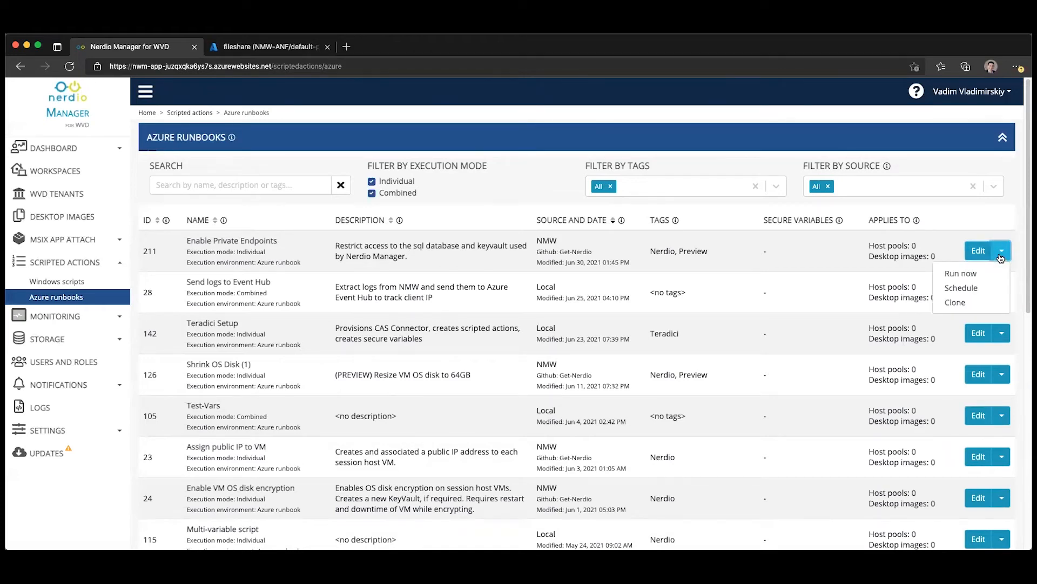
pyautogui.click(967, 274)
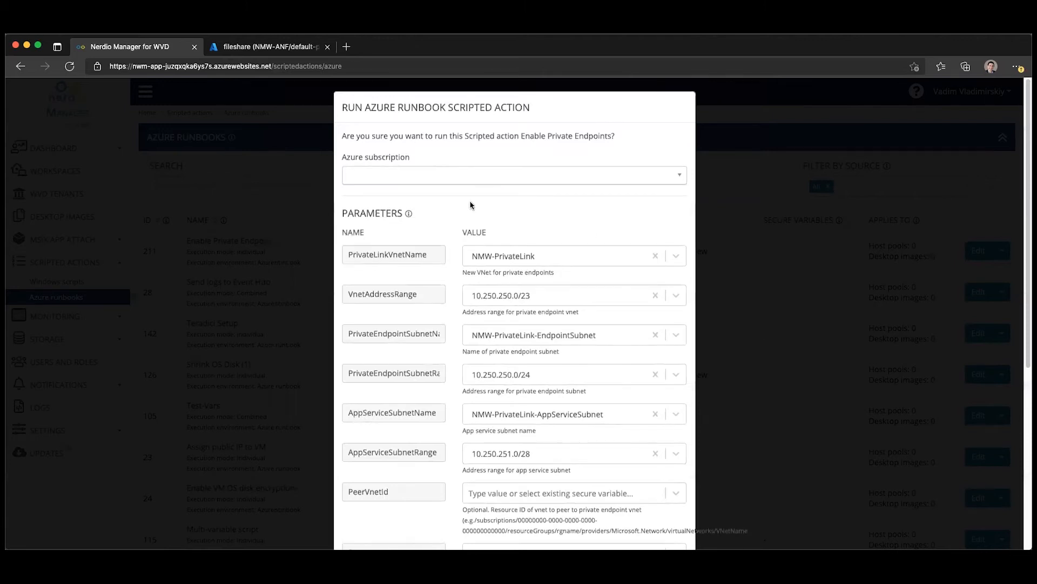
pyautogui.moveTo(342, 211); pyautogui.dragTo(513, 242)
pyautogui.click(515, 203)
pyautogui.click(368, 176)
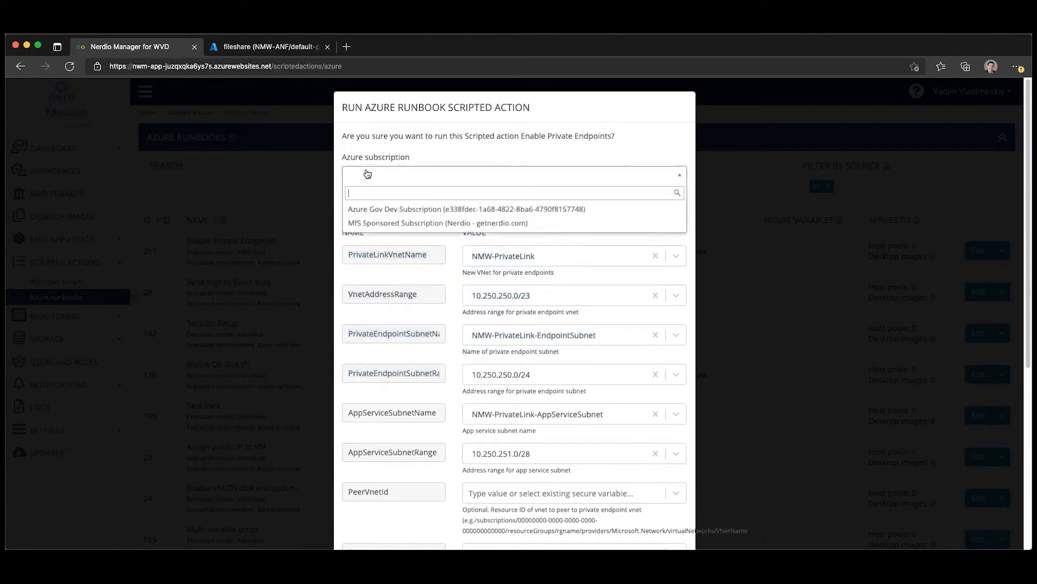
pyautogui.click(385, 222)
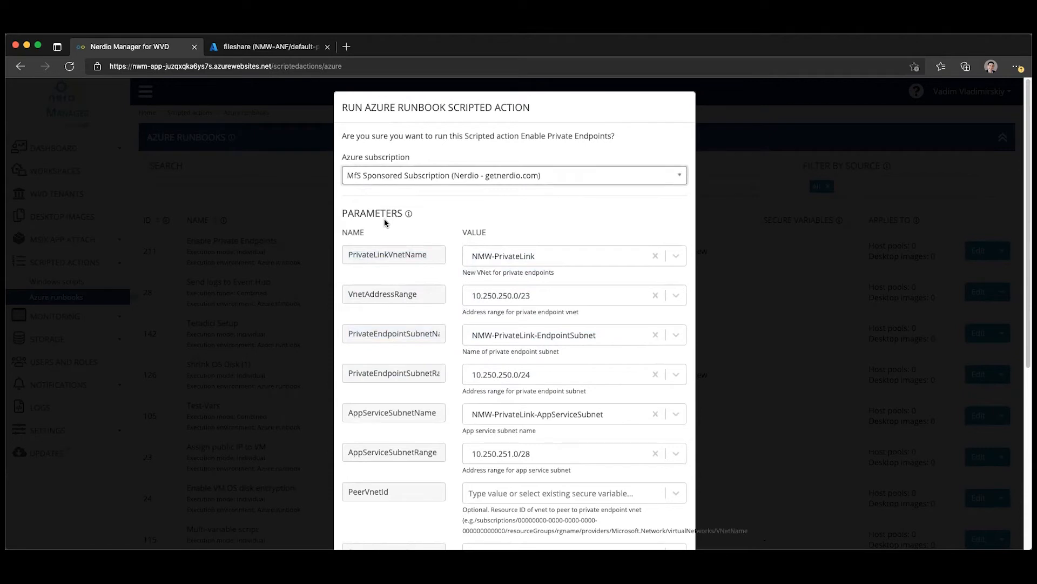
# - Examine the runbook's run parameters, comparing the PrivateLinkVnetName parameter with its default value and description
pyautogui.scroll(-1, 393, 223)
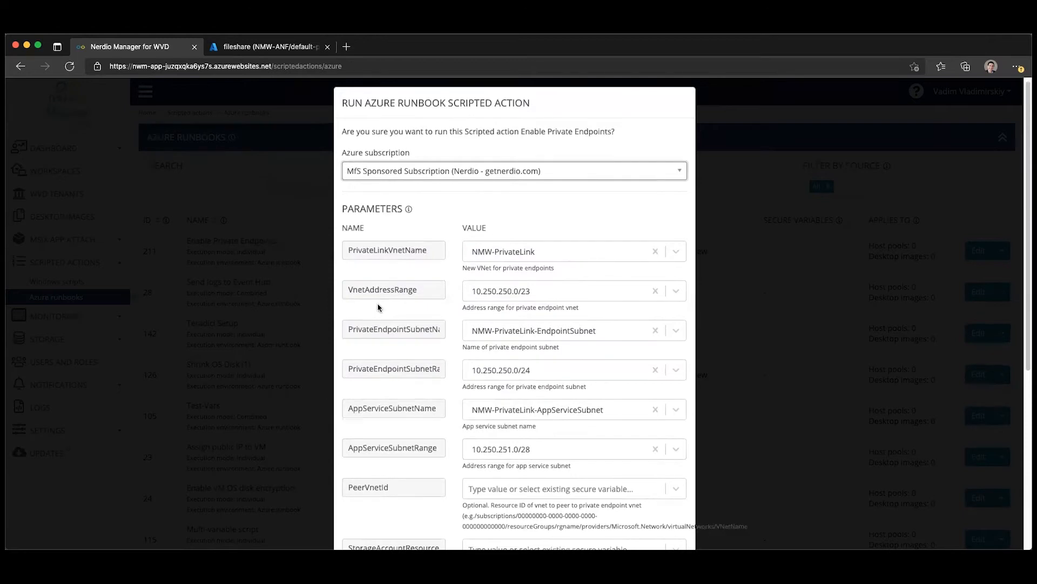
pyautogui.scroll(-1, 378, 304)
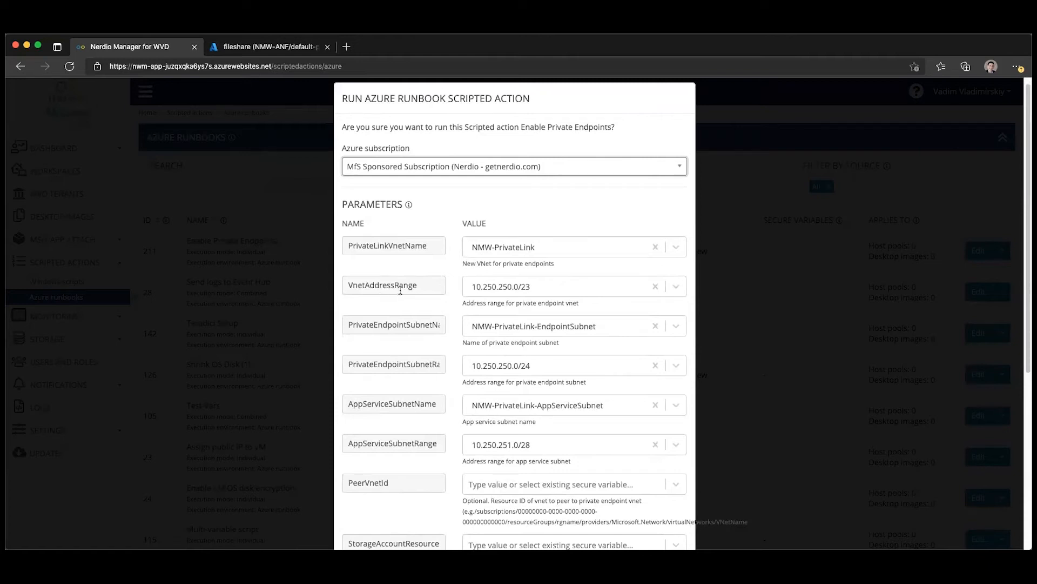
pyautogui.moveTo(345, 223); pyautogui.dragTo(380, 234)
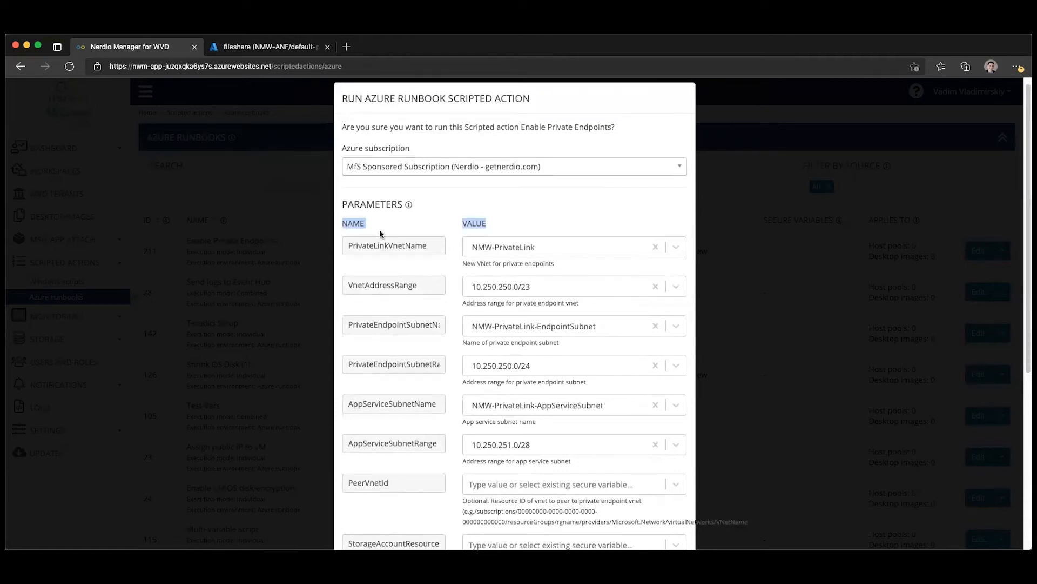
pyautogui.doubleClick(410, 248)
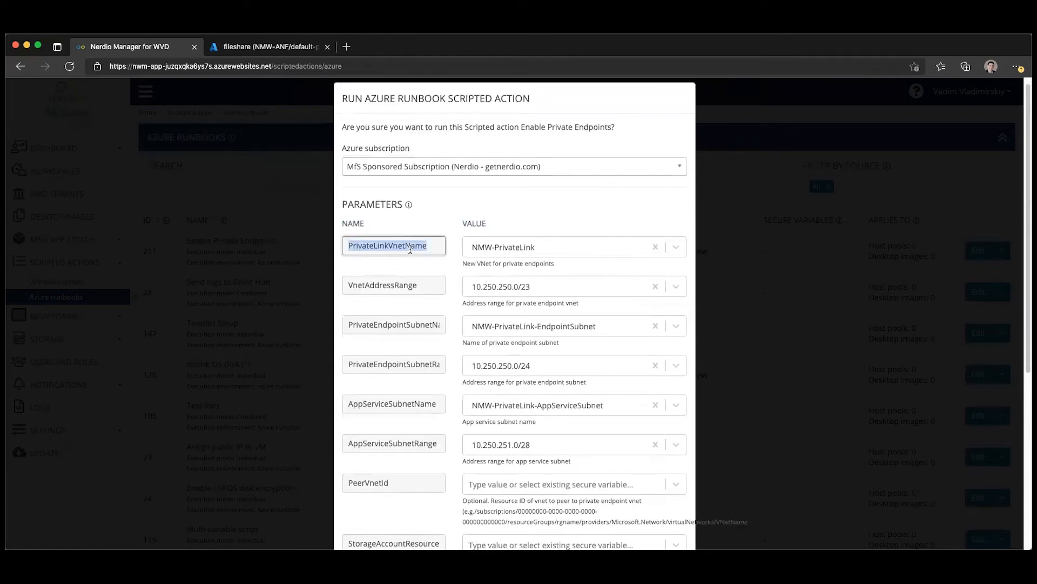
pyautogui.click(527, 247)
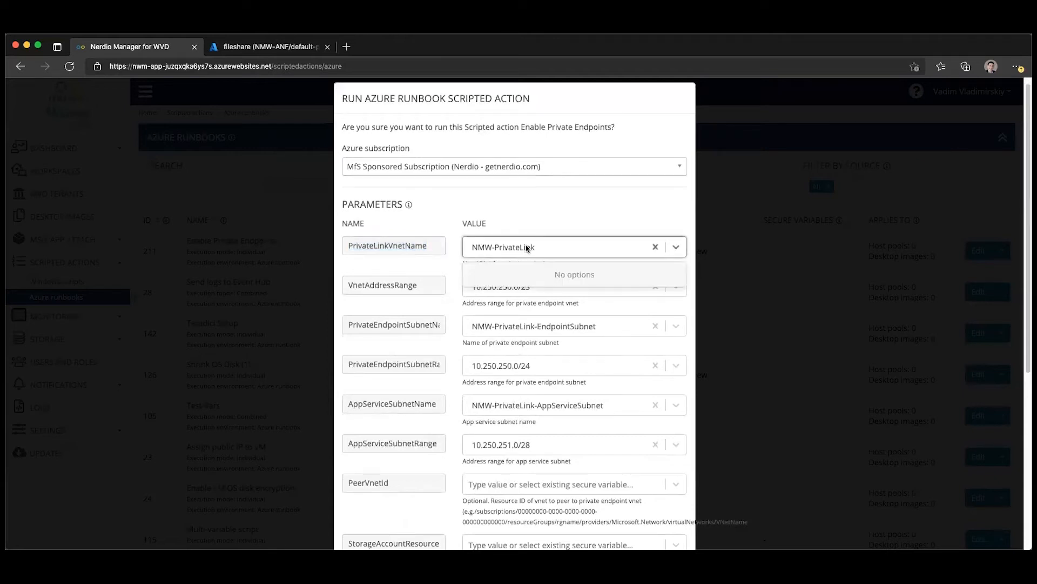
pyautogui.click(529, 230)
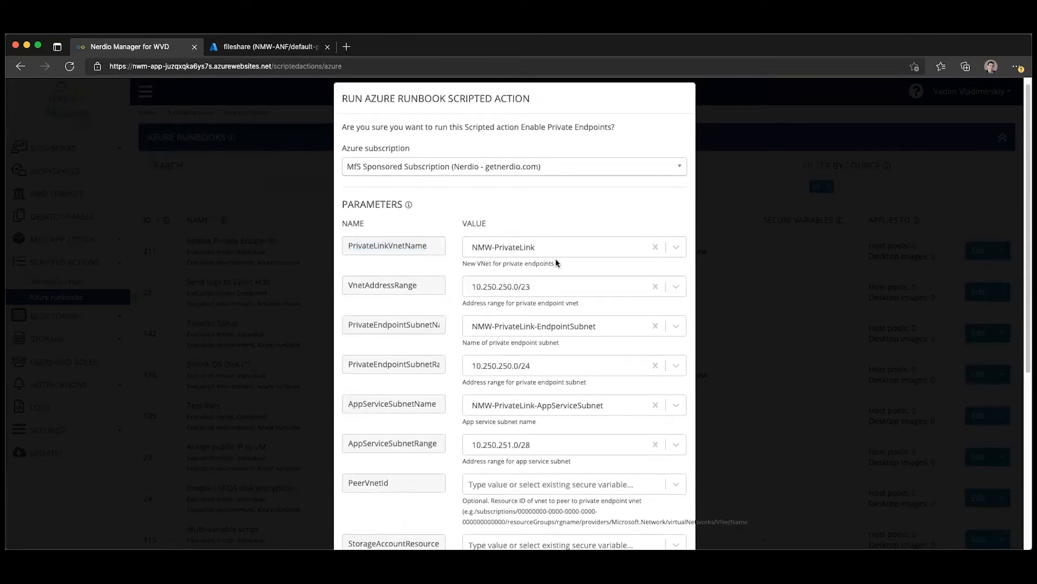
pyautogui.moveTo(554, 262); pyautogui.dragTo(462, 265)
# - Try replacing the PrivateLinkVnetName value with "TEst New value", clear it again and dismiss the run dialog
pyautogui.click(528, 248)
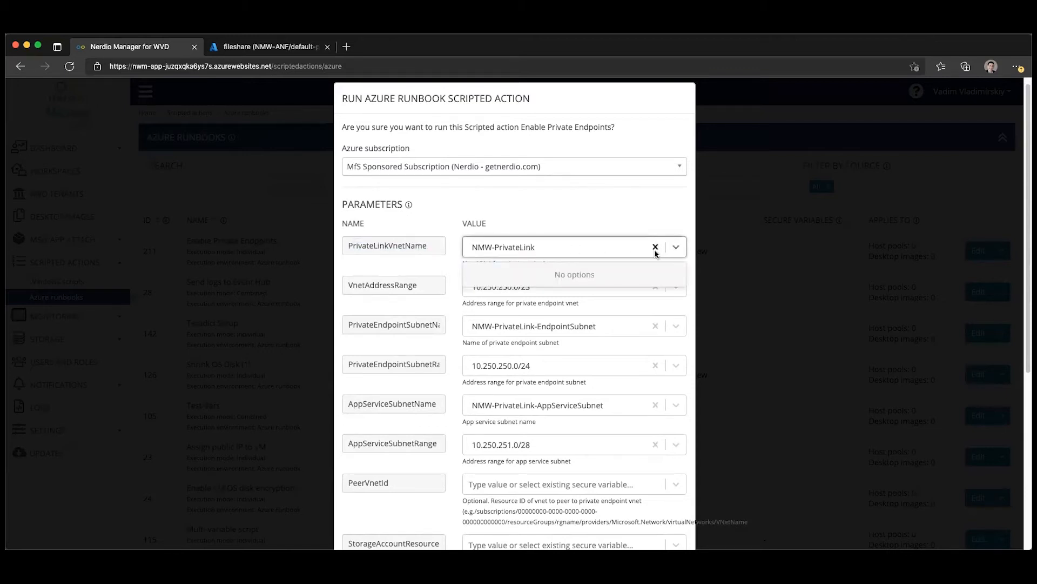
pyautogui.click(655, 248)
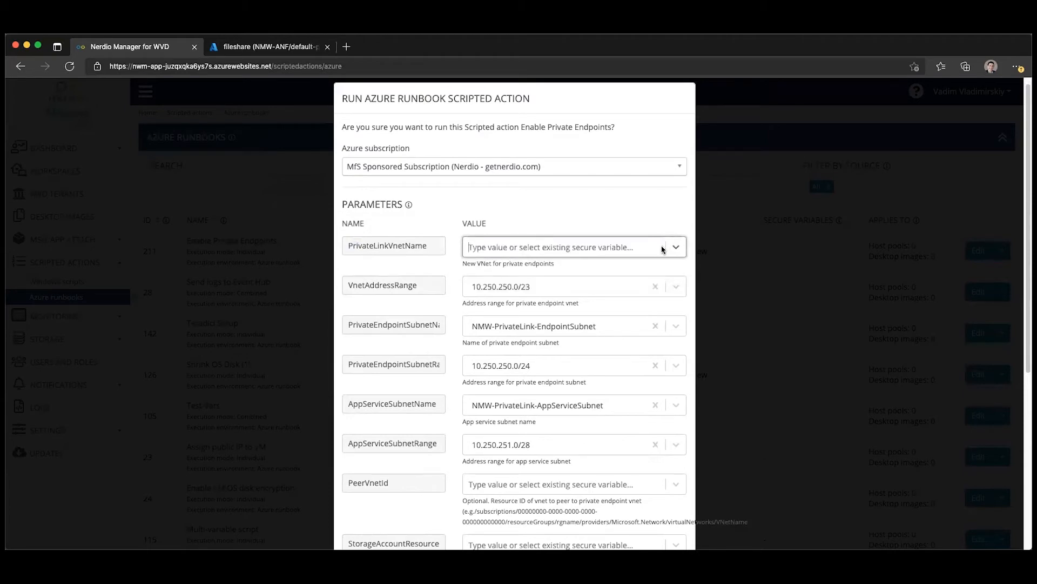
pyautogui.write('TEst Ne')
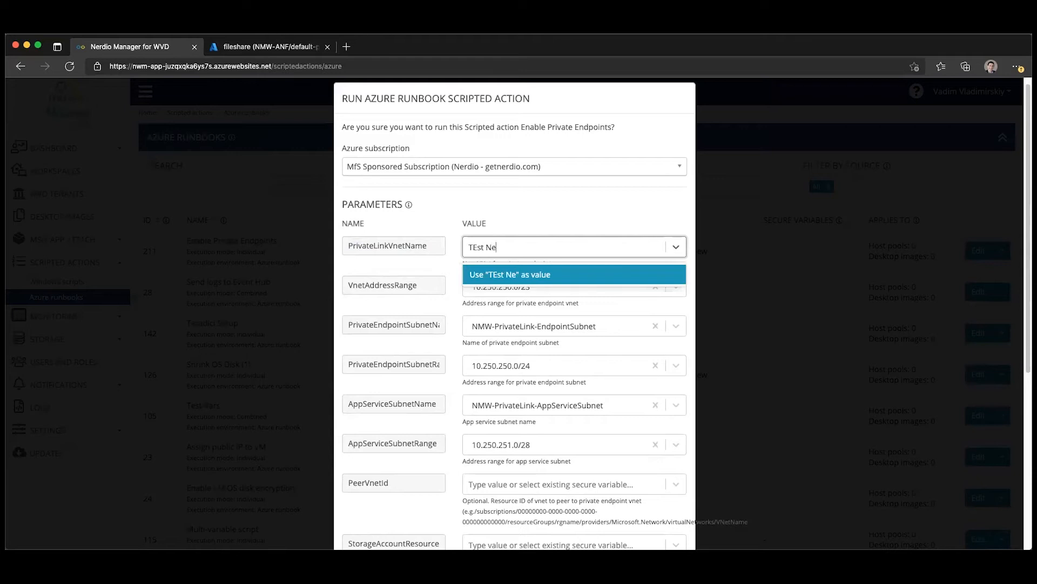
pyautogui.write('w value')
pyautogui.click(566, 276)
pyautogui.click(656, 248)
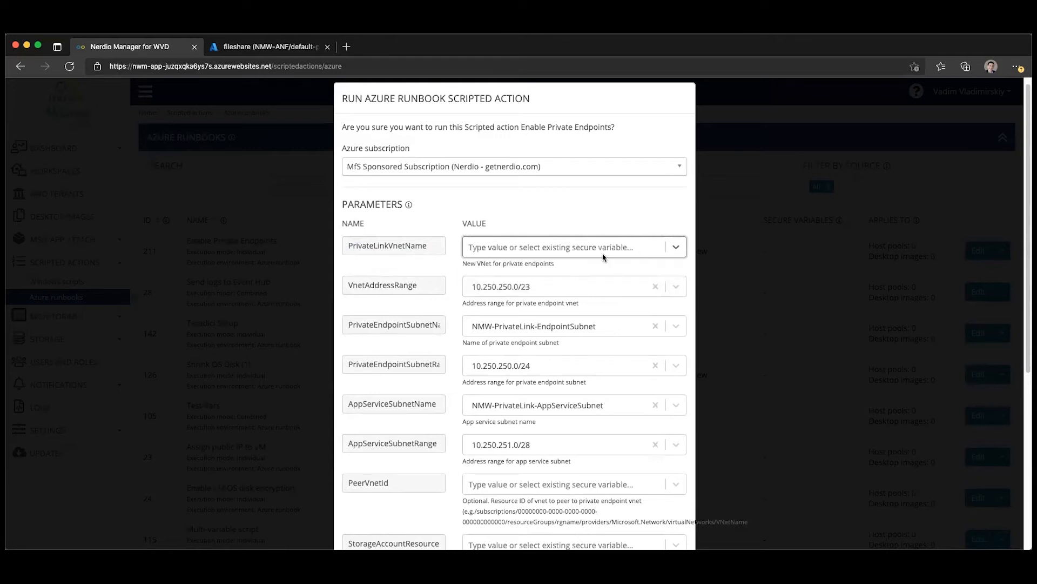
pyautogui.click(568, 255)
pyautogui.click(567, 250)
pyautogui.click(262, 224)
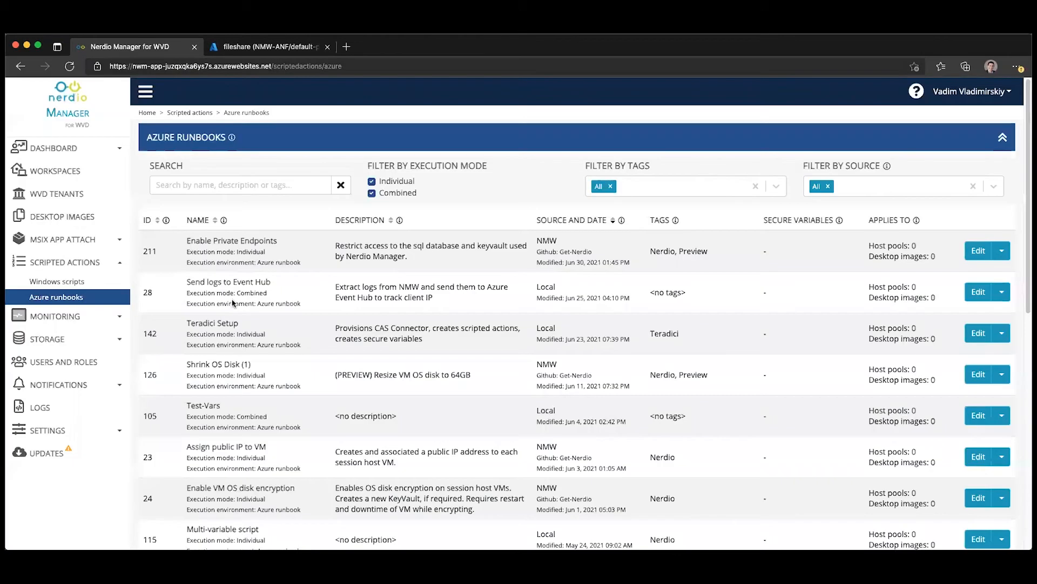
# - In the Nerdio environment settings, start adding a secure variable named VirtualNetworkName with the value vNet01
pyautogui.click(78, 427)
pyautogui.click(62, 466)
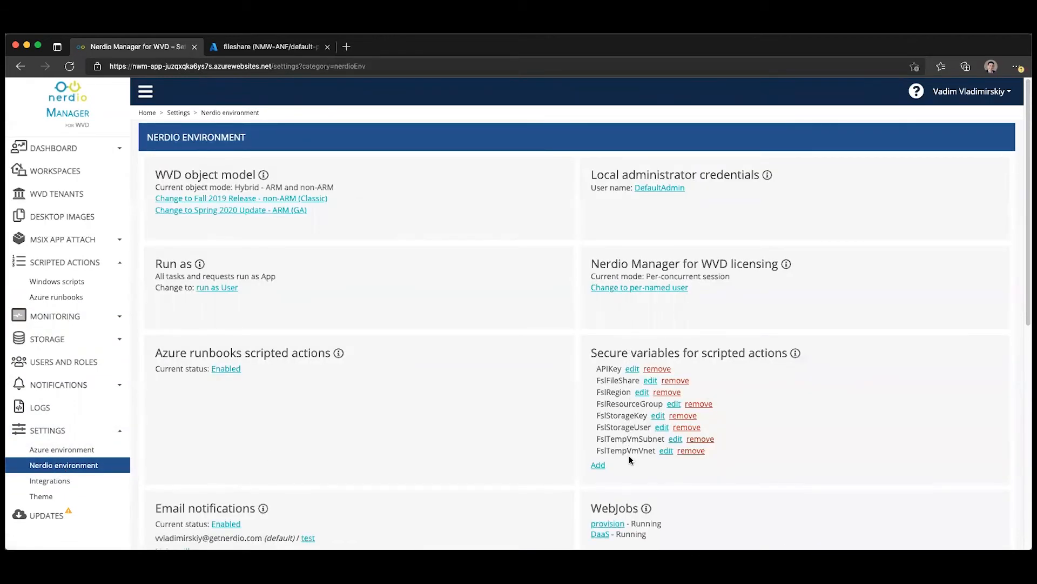
pyautogui.click(599, 465)
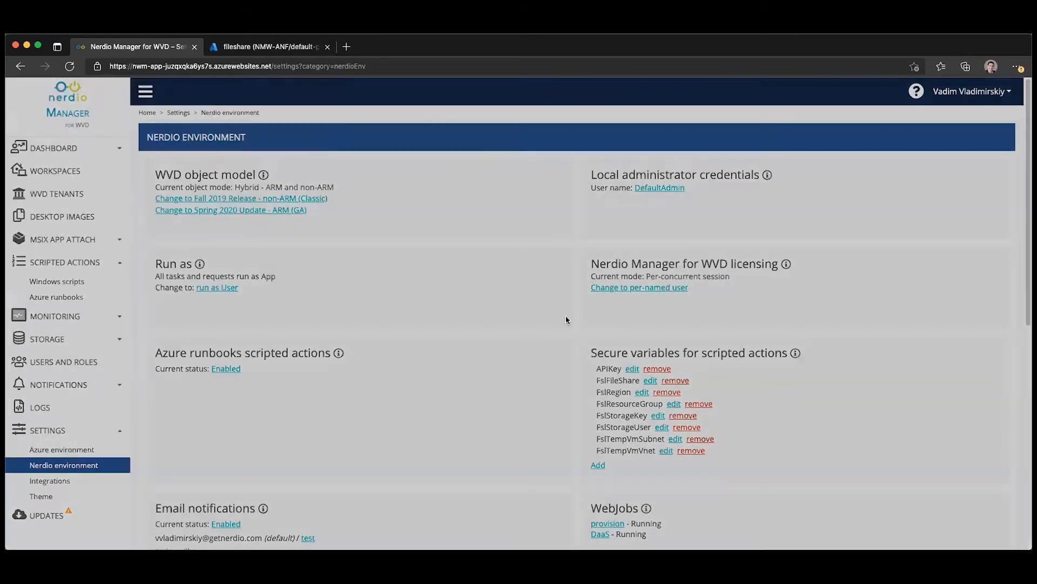
pyautogui.click(439, 180)
pyautogui.write('VirtualNetworkName')
pyautogui.click(431, 216)
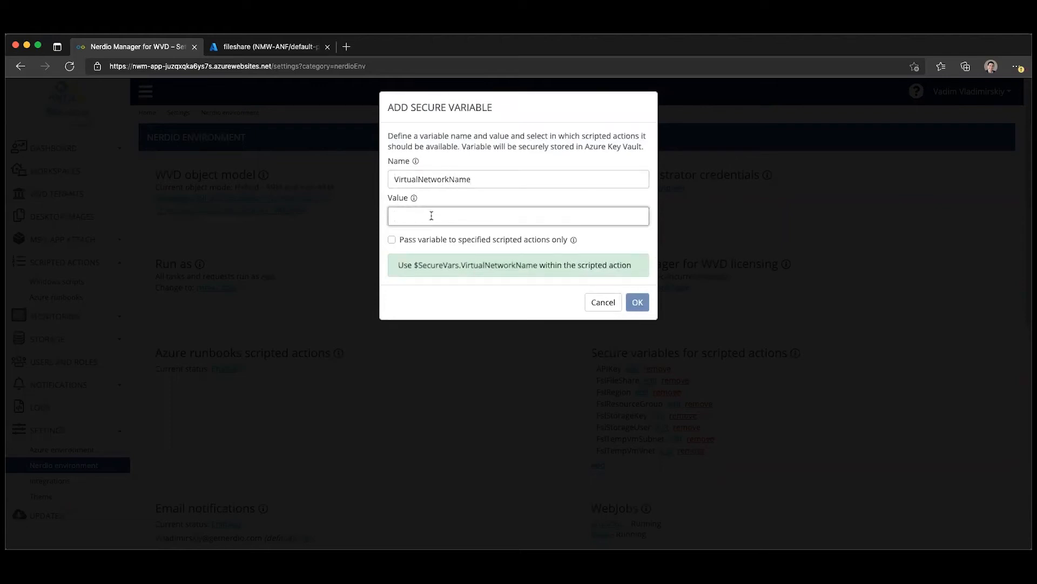
pyautogui.write('vNet01')
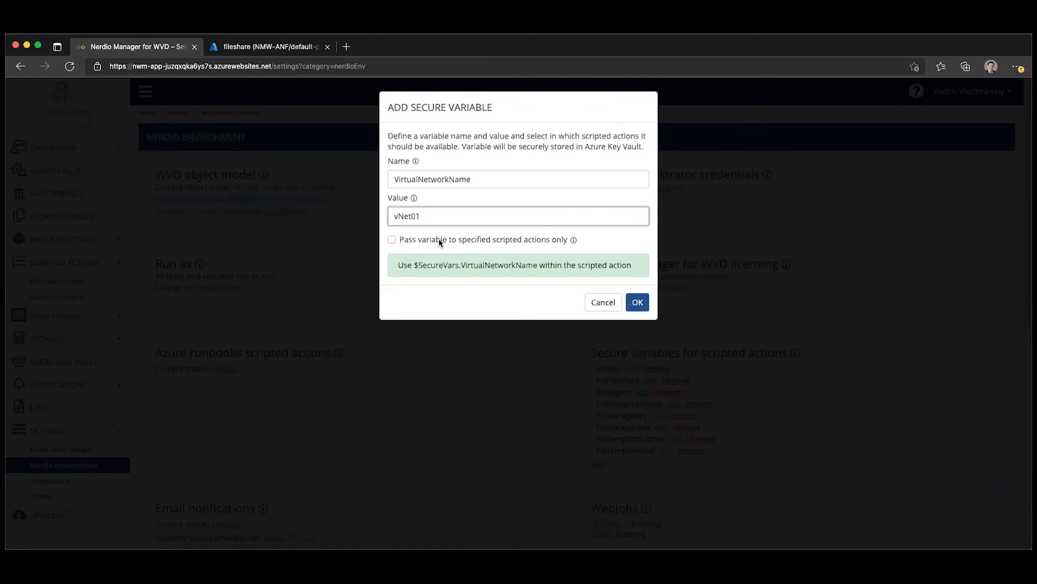
# - Limit the VirtualNetworkName secure variable to the Enable Private Endpoints Azure runbook and save it
pyautogui.click(440, 242)
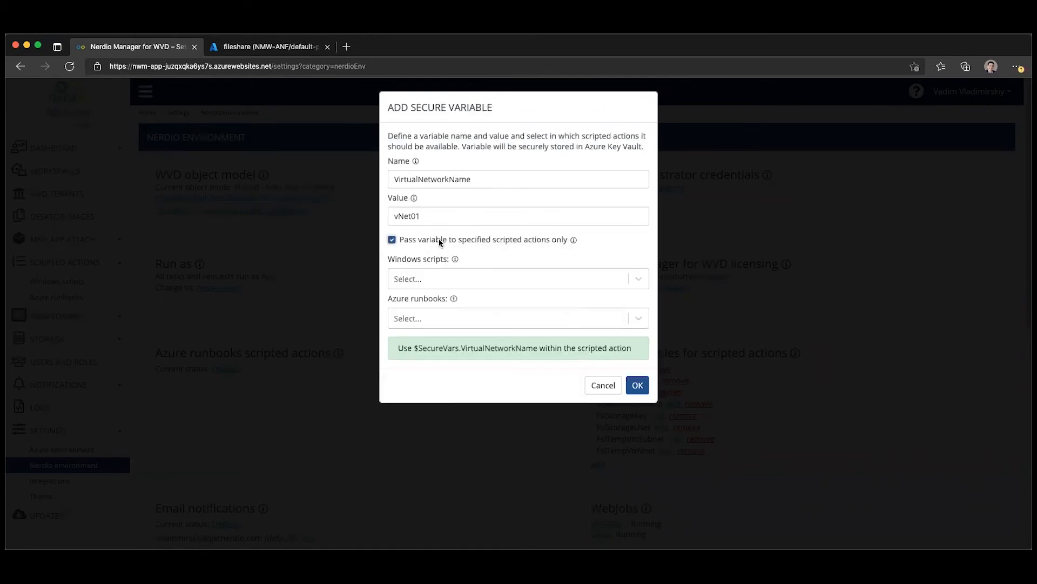
pyautogui.click(433, 313)
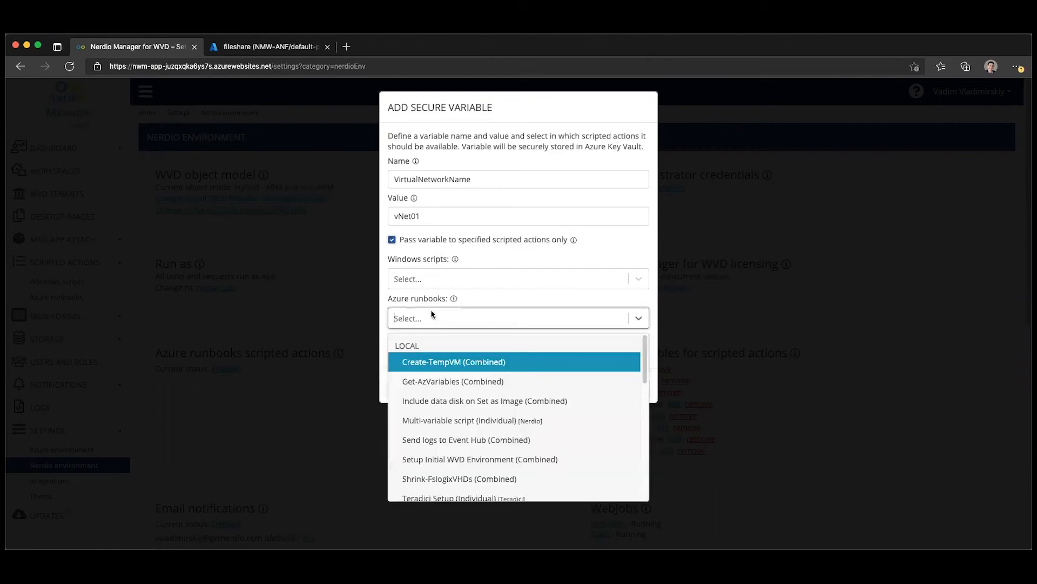
pyautogui.write('enable')
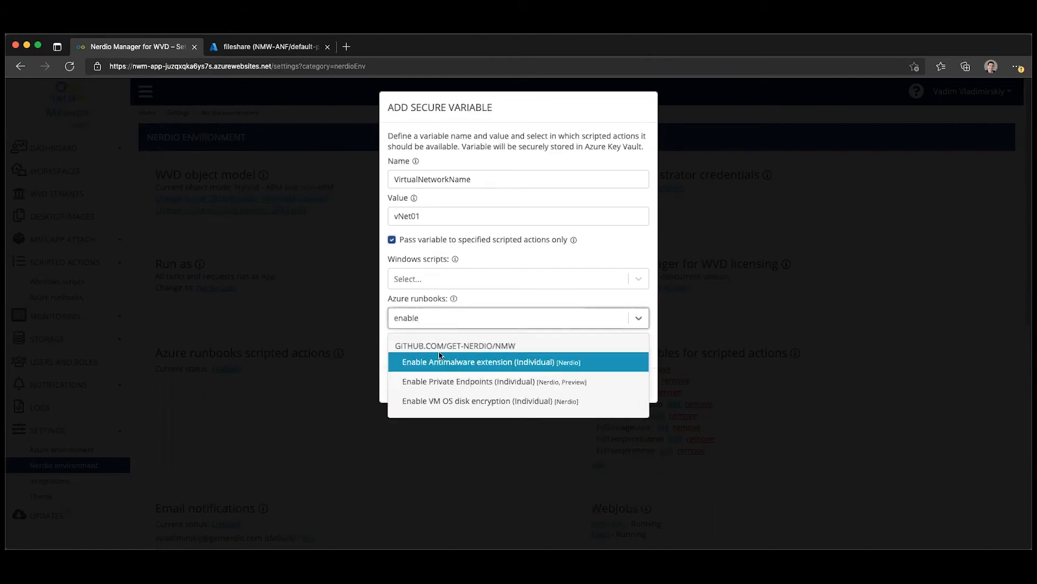
pyautogui.click(449, 381)
pyautogui.click(638, 400)
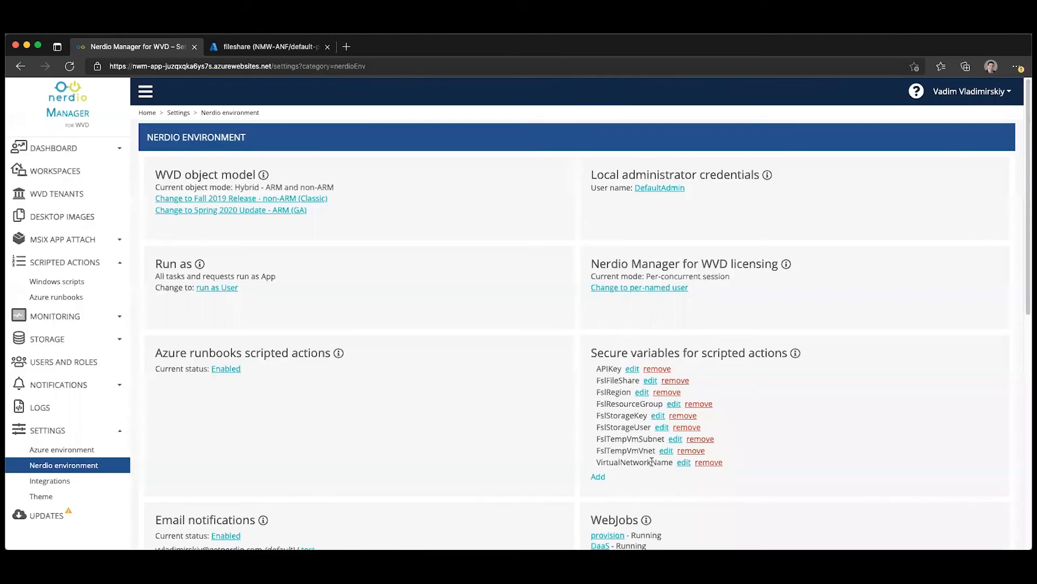
# - Go to the Azure runbooks list and open the immediate-run settings for the Enable Private Endpoints runbook
pyautogui.click(66, 297)
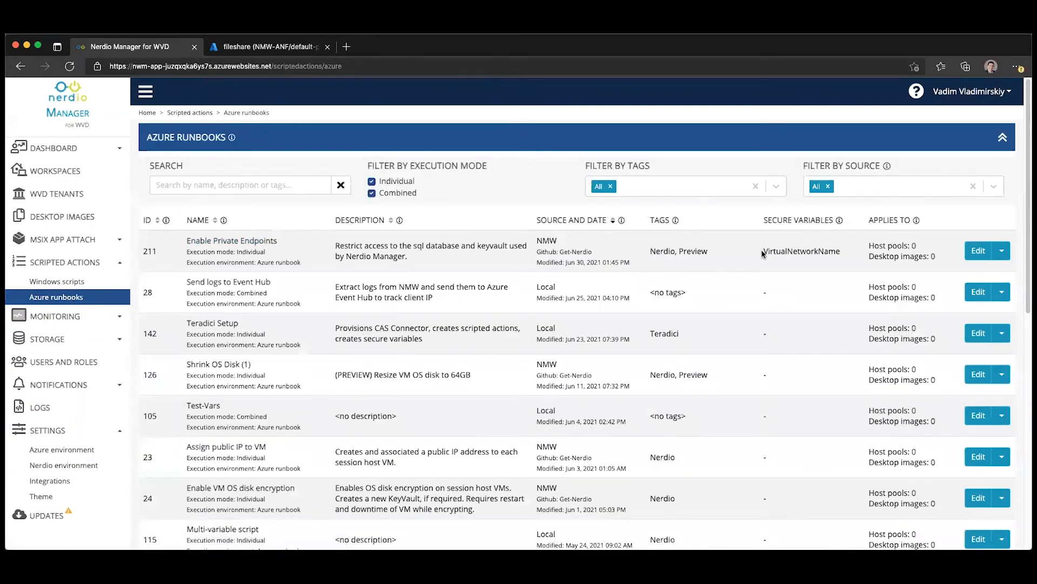
pyautogui.click(1002, 250)
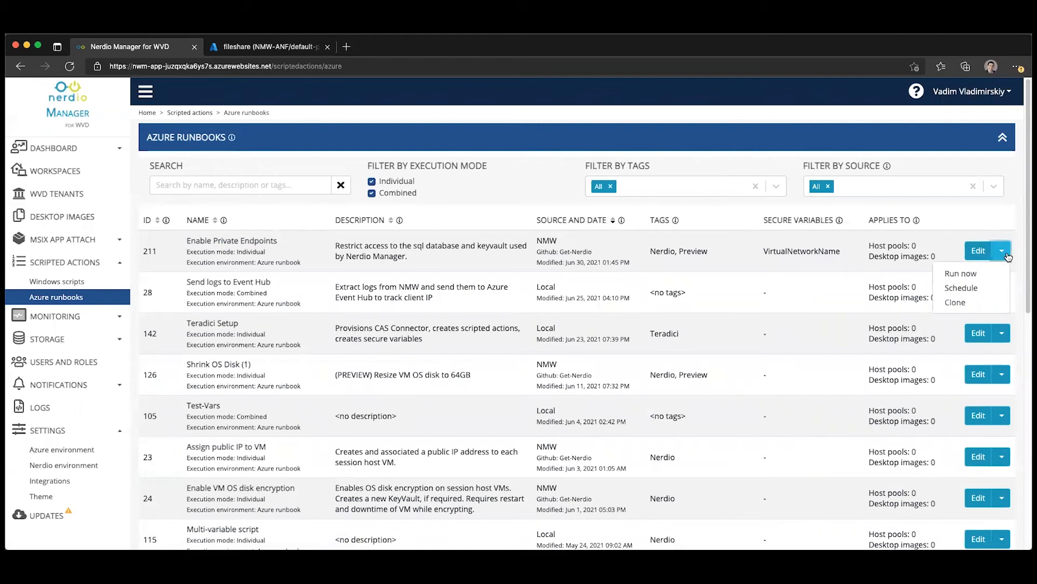
pyautogui.click(972, 275)
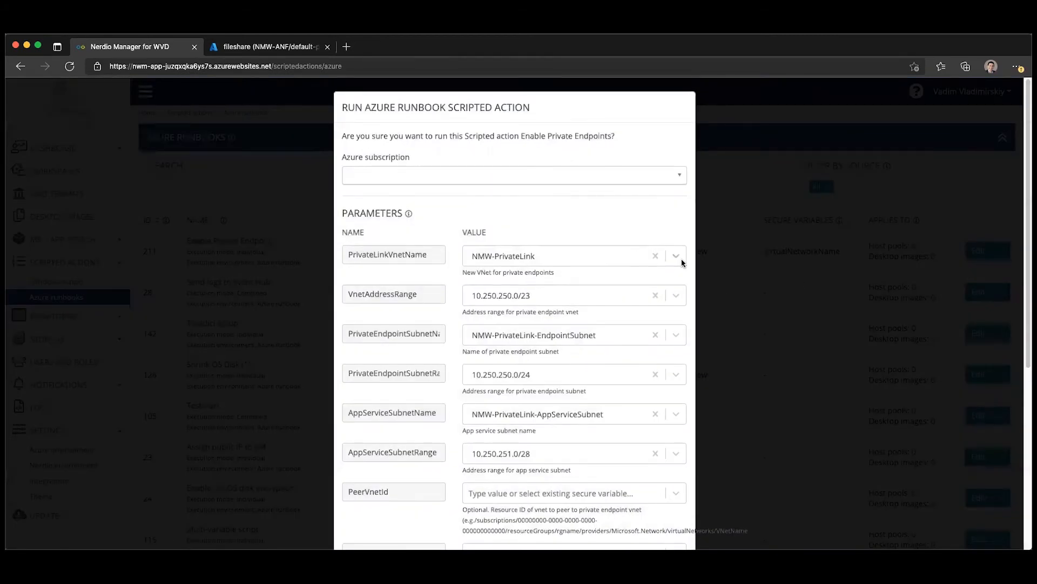
# - Try replacing the PrivateLinkVnetName value with the VirtualNetworkName secure variable, look over the remaining parameters and dismiss the run dialog
pyautogui.click(656, 256)
pyautogui.click(555, 258)
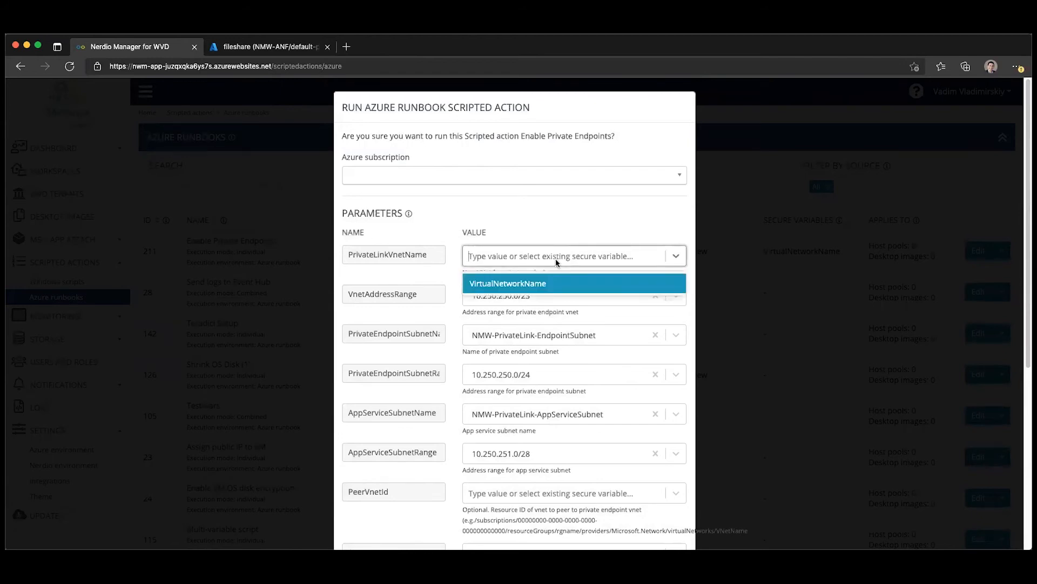
pyautogui.click(522, 281)
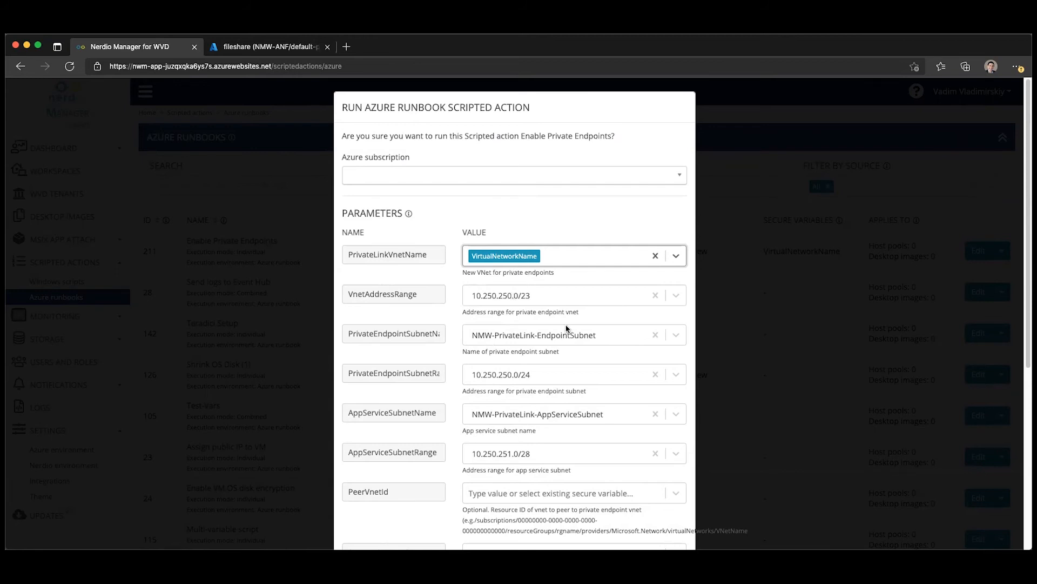
pyautogui.scroll(-5, 563, 330)
pyautogui.scroll(5, 521, 337)
pyautogui.click(743, 258)
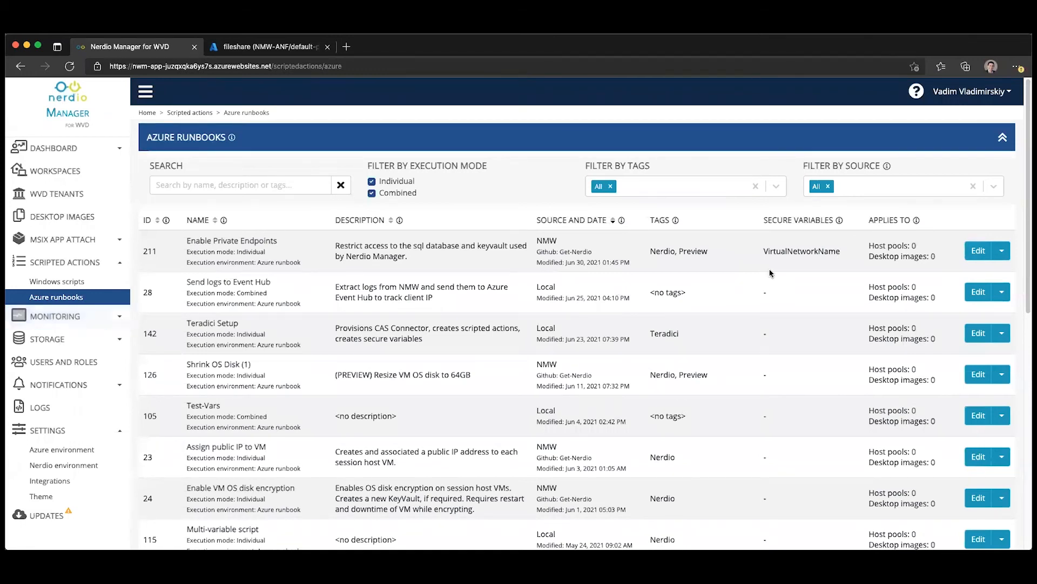
# - Start scheduling the Enable Private Endpoints runbook with Azure Gov Dev Subscription, review its schedule options and cancel
pyautogui.click(1003, 251)
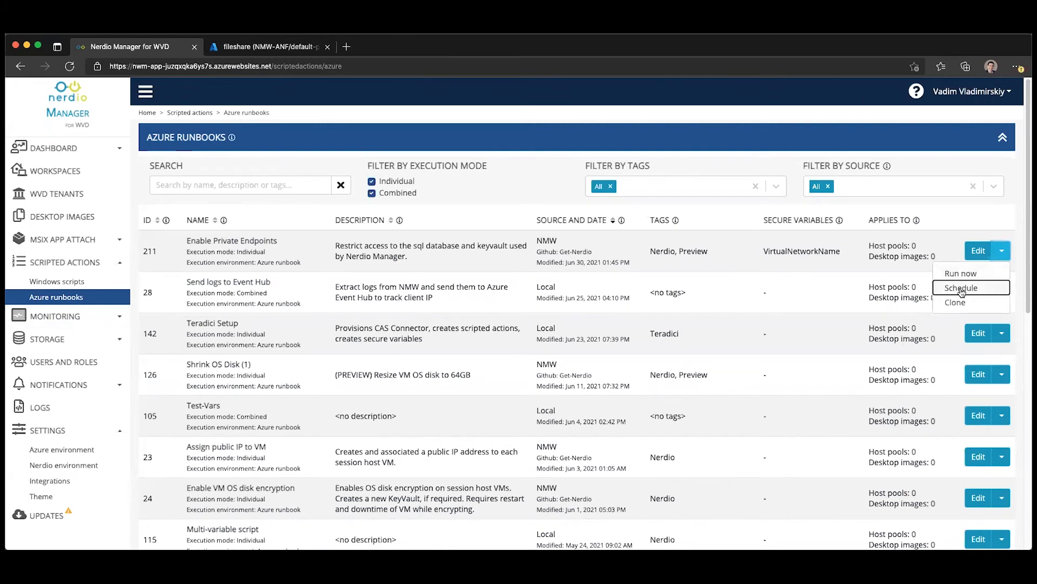
pyautogui.click(961, 288)
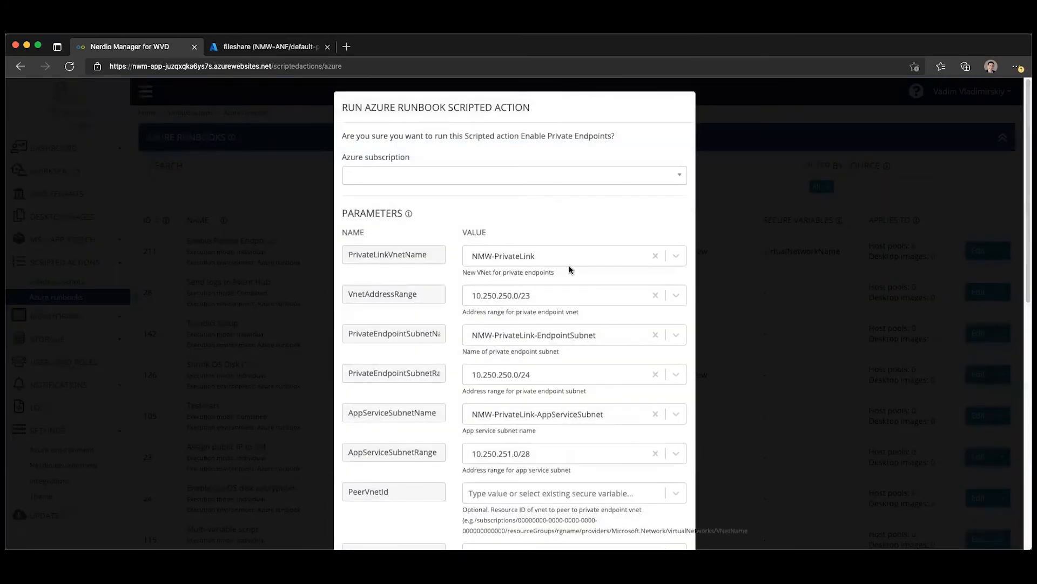
pyautogui.click(516, 176)
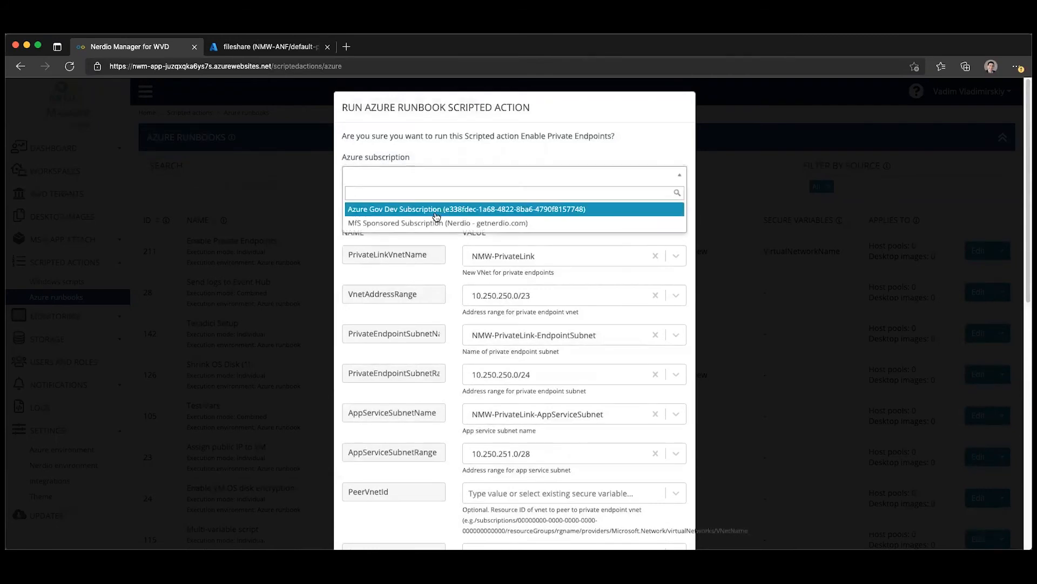
pyautogui.click(439, 210)
pyautogui.scroll(-6, 589, 296)
pyautogui.scroll(-4, 521, 329)
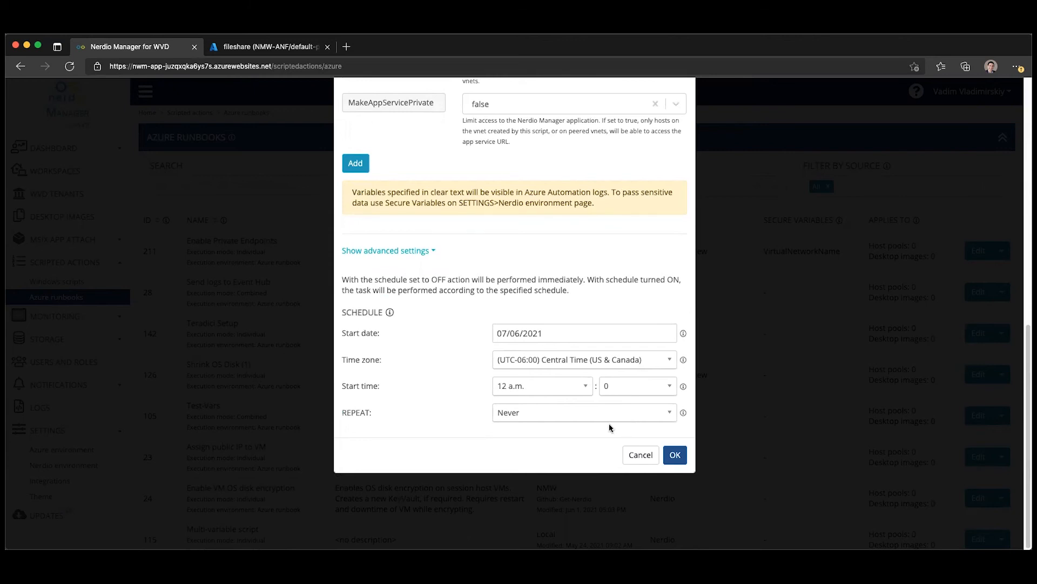
pyautogui.click(638, 455)
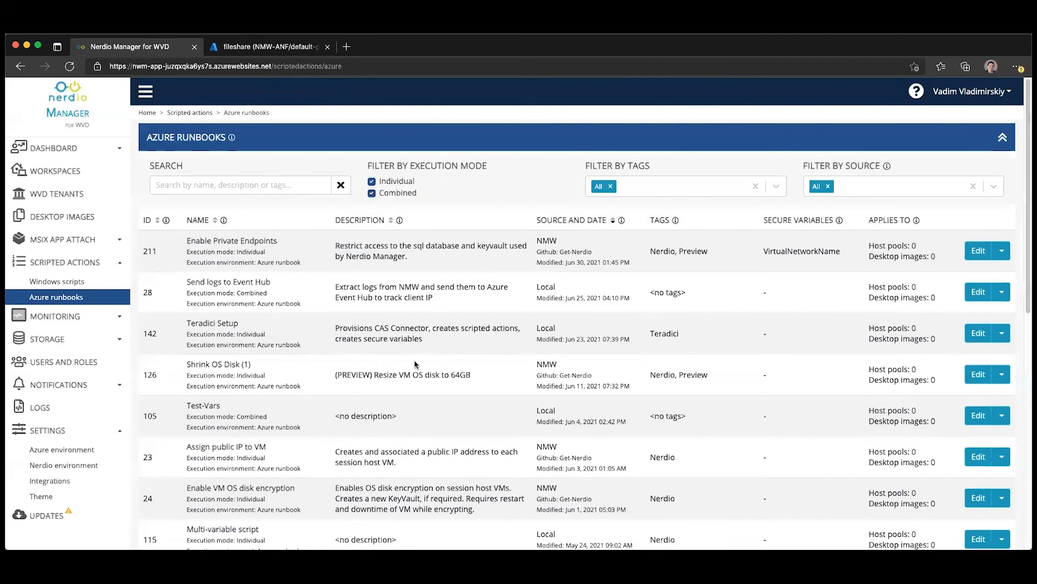